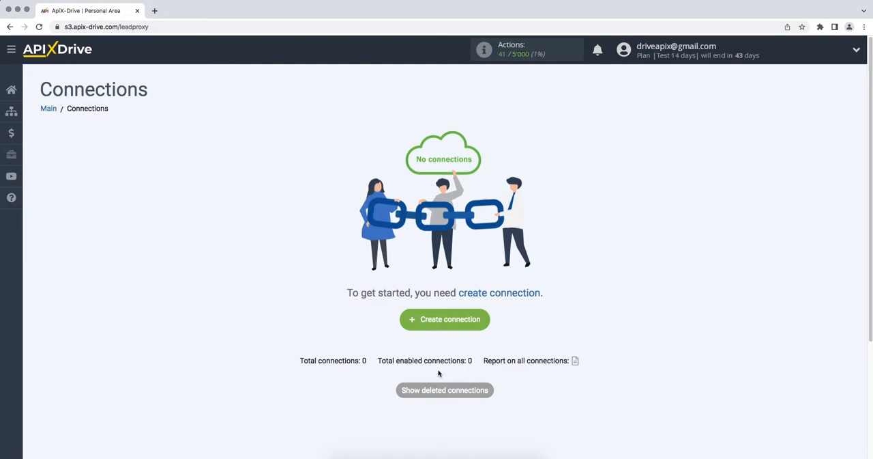
Create a new connection and set ActiveCampaign as its data source system
left_click(408, 325)
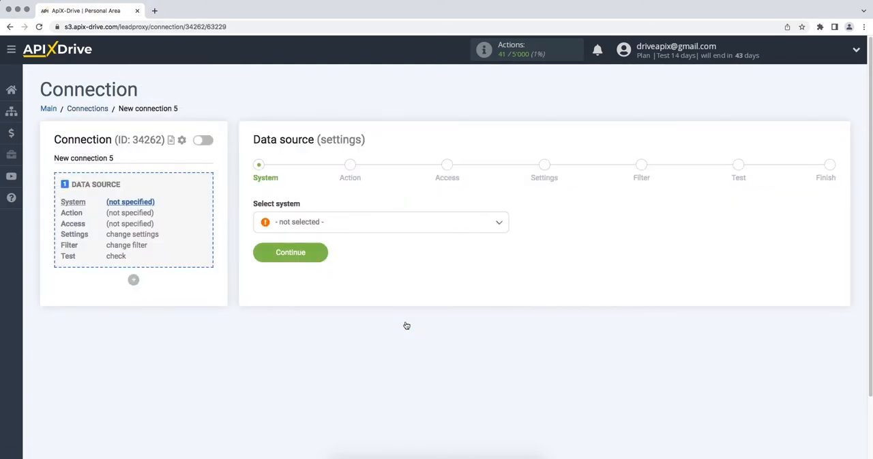
left_click(413, 230)
left_click(334, 304)
left_click(260, 257)
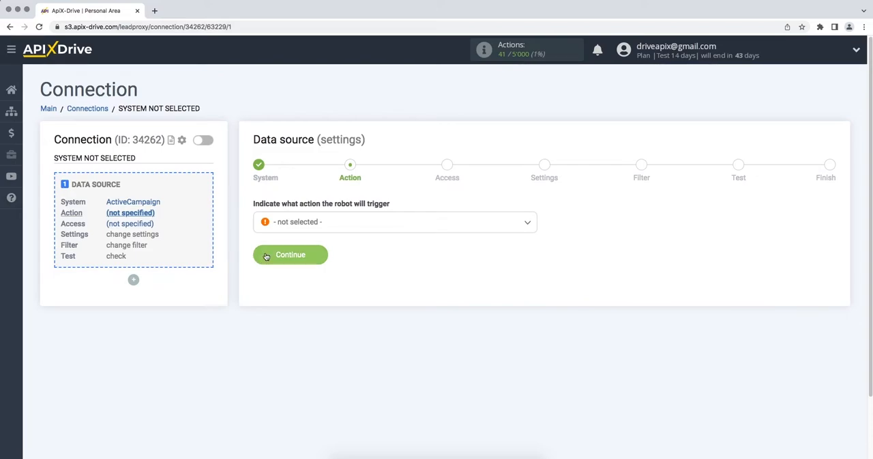
Set the data source's trigger action to Get Deals (new) and continue to the access stage
left_click(291, 228)
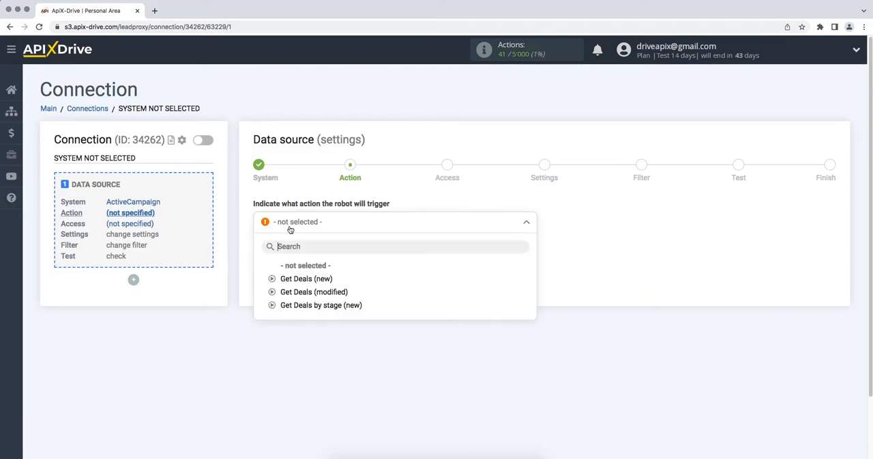
left_click(295, 278)
left_click(259, 257)
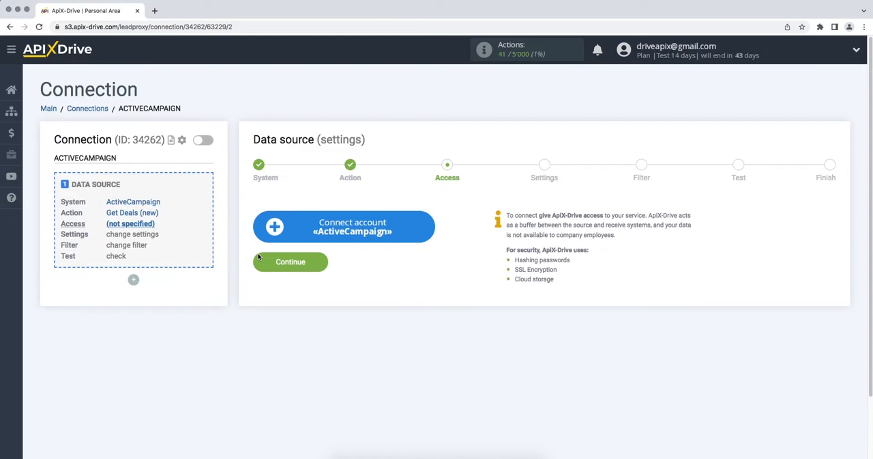
Start connecting an ActiveCampaign account, and open the Developer settings in ActiveCampaign
left_click(256, 227)
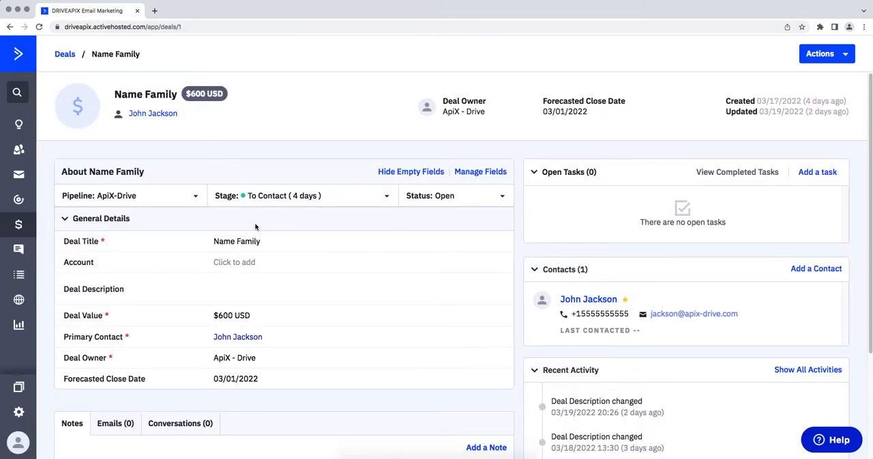
left_click(21, 411)
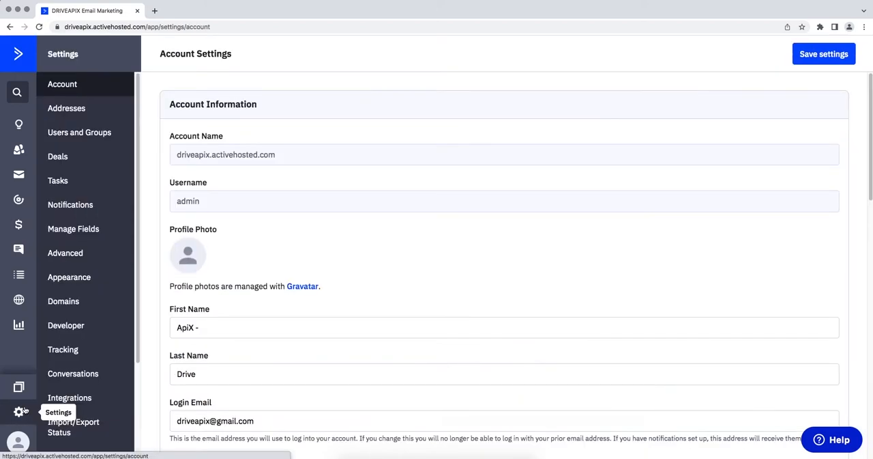
left_click(68, 334)
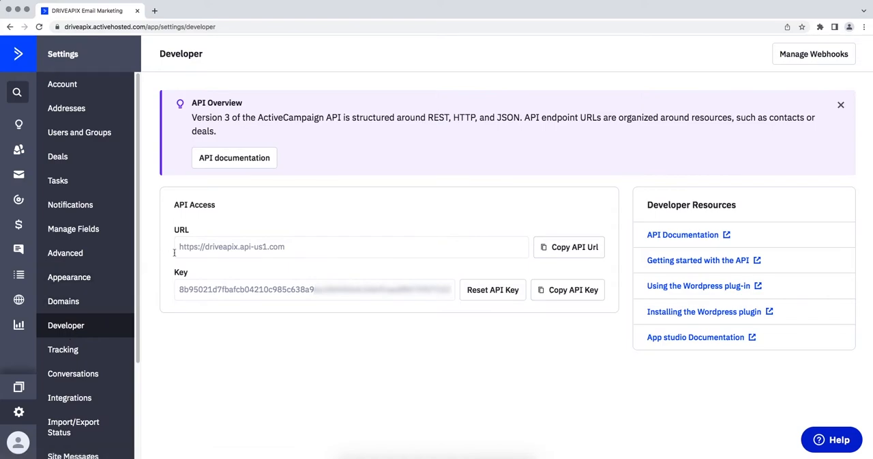
left_click_drag(176, 247, 289, 247)
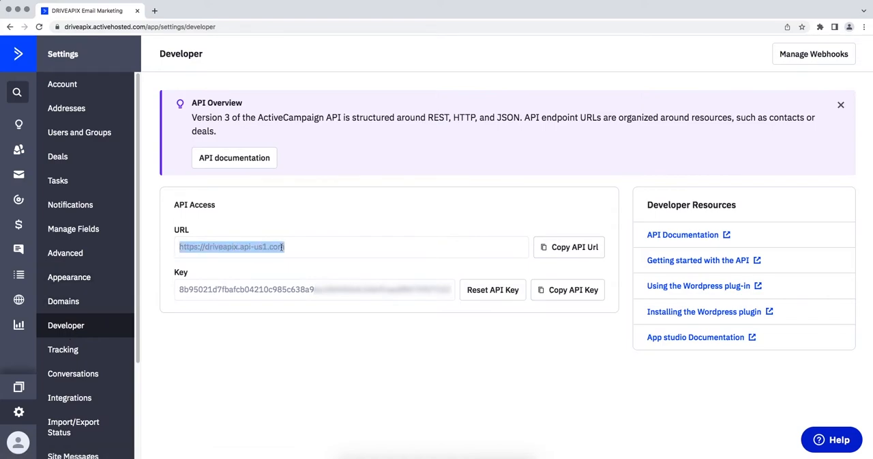
right_click(282, 247)
left_click(289, 265)
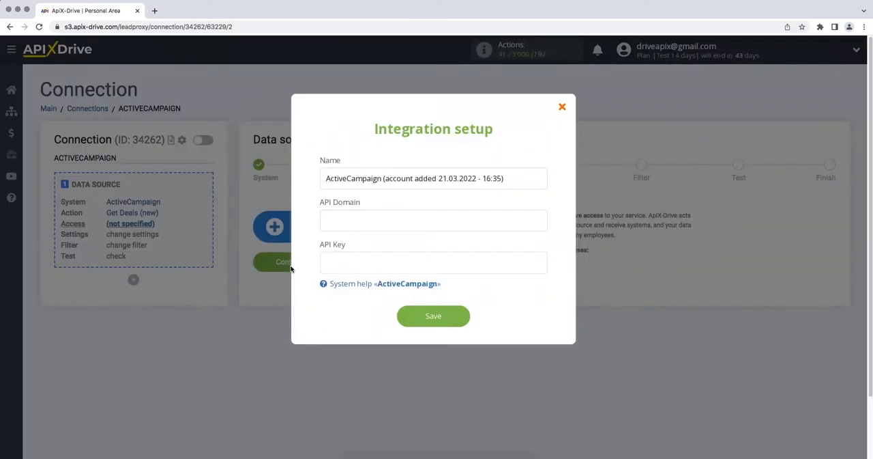
left_click(345, 223)
right_click(346, 223)
left_click(363, 282)
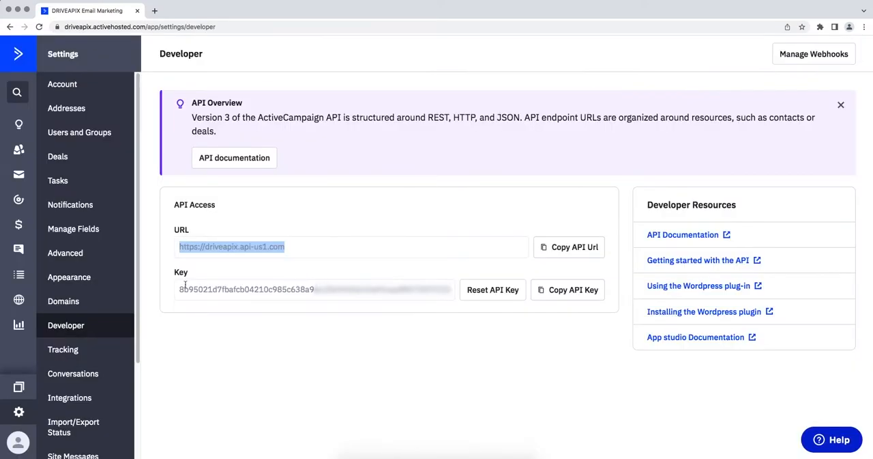
Copy the API key from ActiveCampaign's Developer settings into ApiX-Drive's API Key field and save the integration
left_click(179, 289)
left_click_drag(179, 288, 451, 290)
right_click(449, 291)
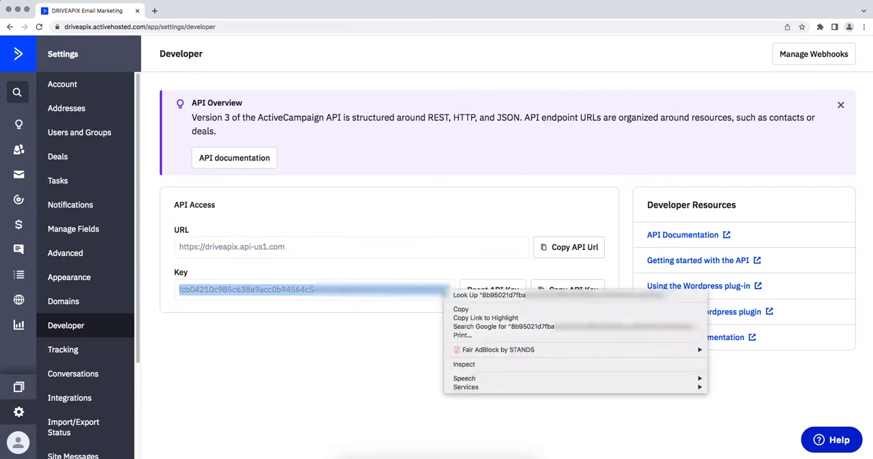
left_click(454, 308)
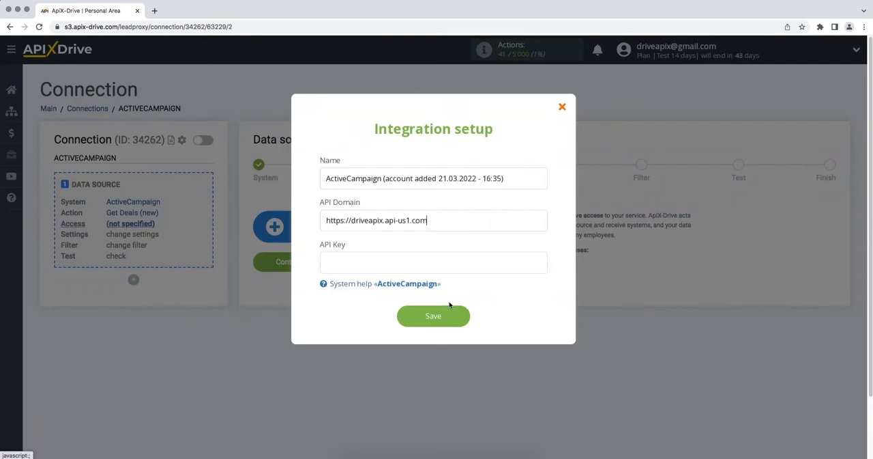
right_click(433, 266)
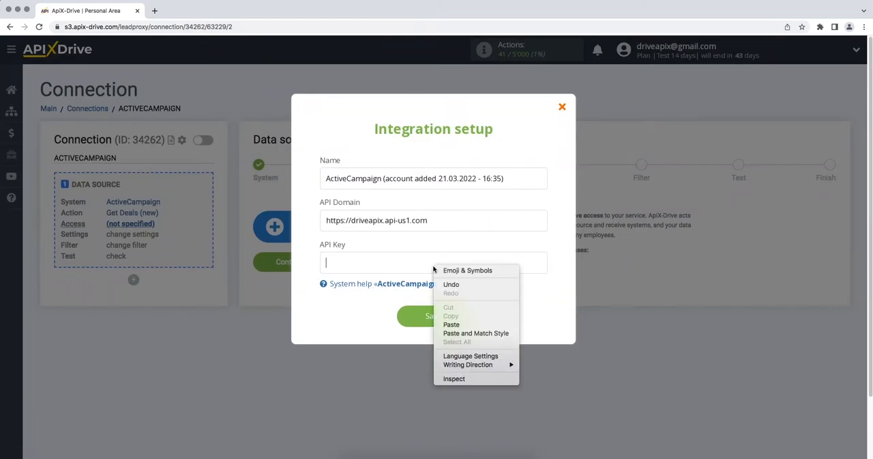
left_click(455, 325)
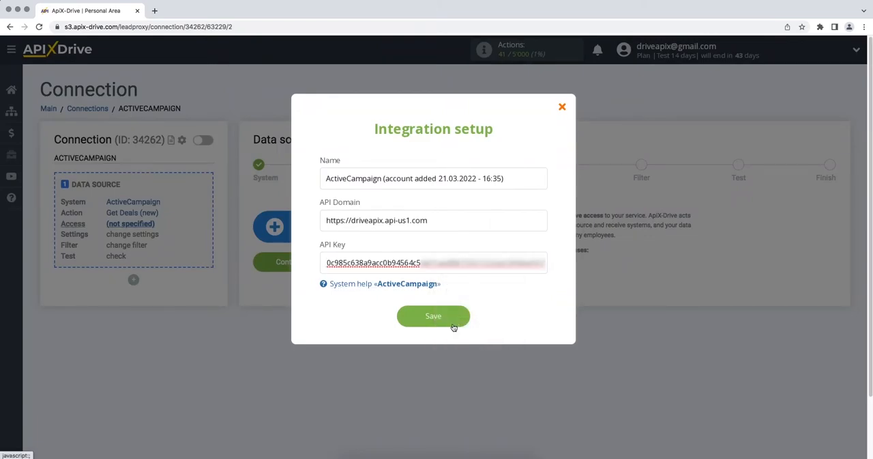
left_click(453, 325)
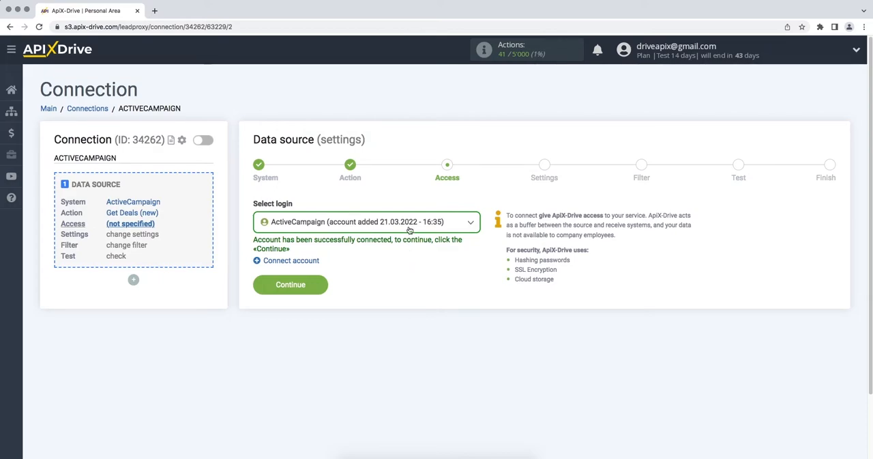
Use the newly added ActiveCampaign account as the data source login and continue to the settings stage
left_click(409, 229)
left_click(398, 289)
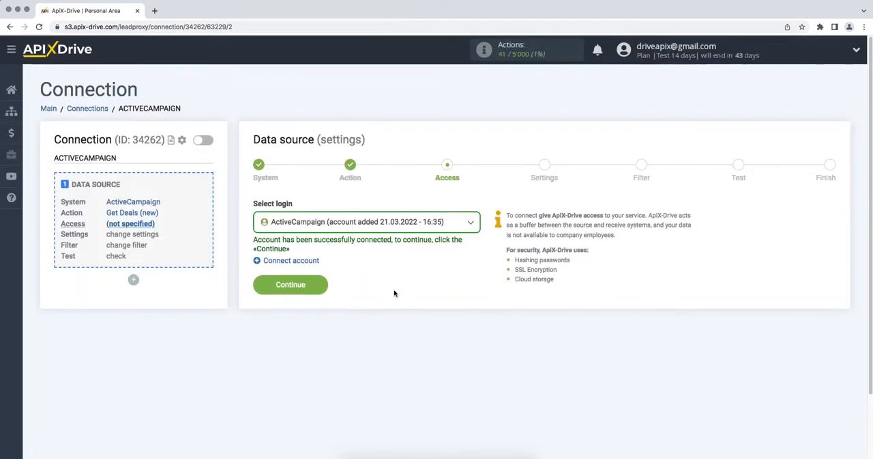
left_click(260, 287)
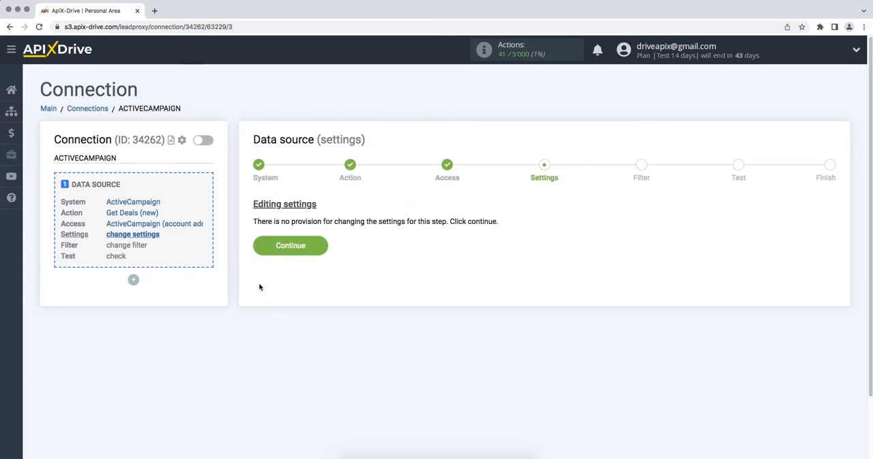
Continue through the source settings and filter stages without adding conditions, review the ActiveCampaign test data and finish the source setup
left_click(263, 245)
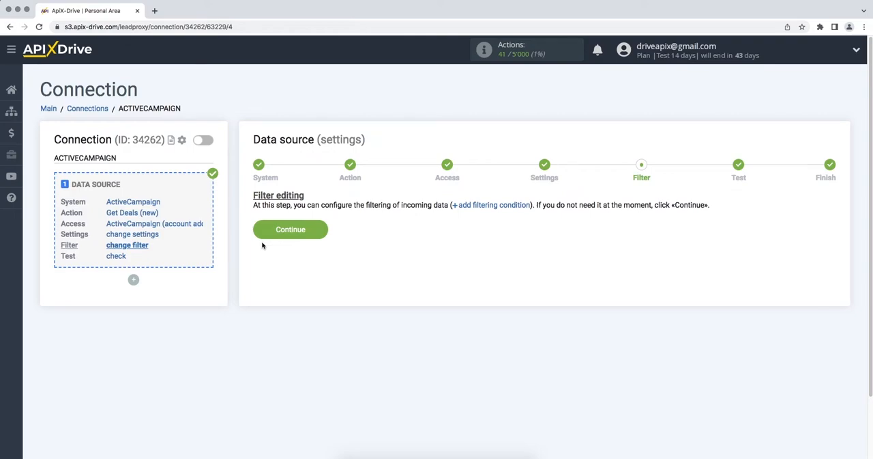
left_click(262, 237)
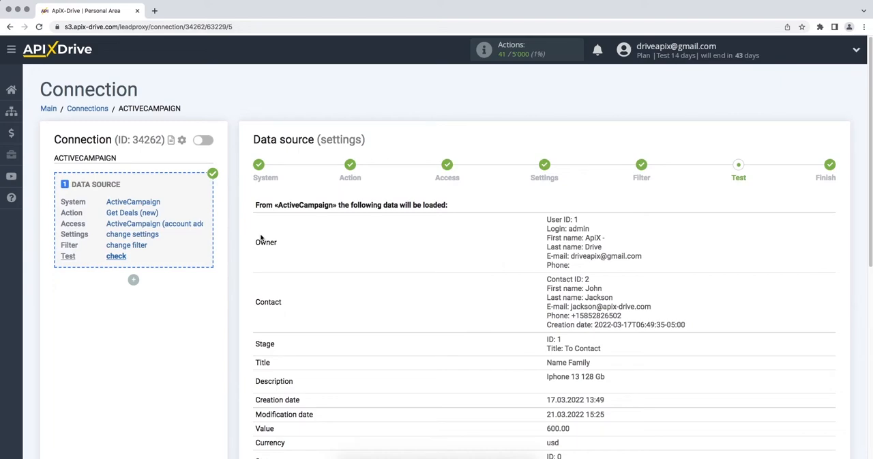
scroll(261, 237, "down", 4)
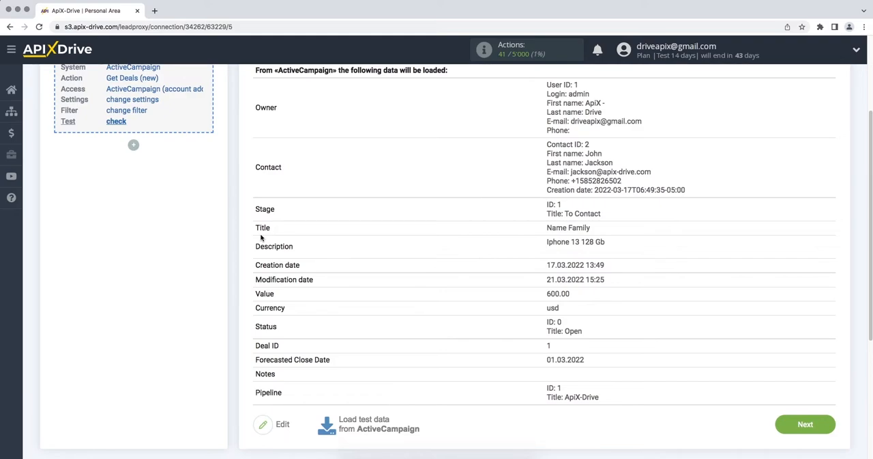
left_click(779, 425)
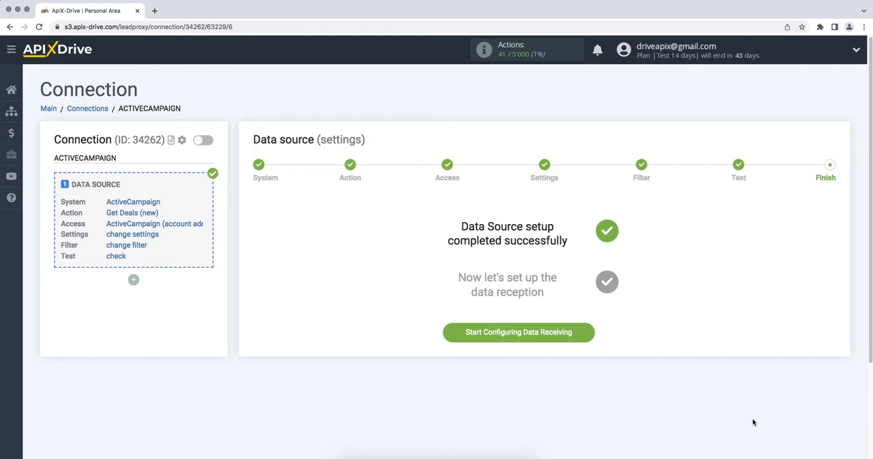
Start configuring data receiving and set Twilio as the data destination system
left_click(448, 335)
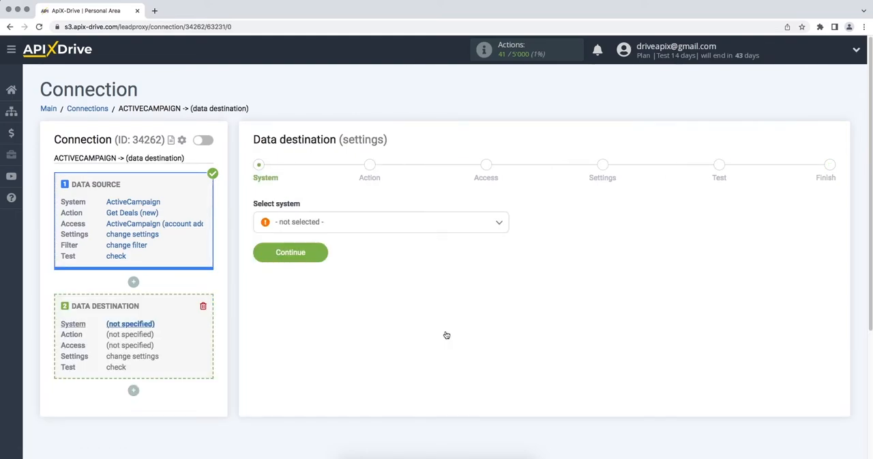
left_click(487, 221)
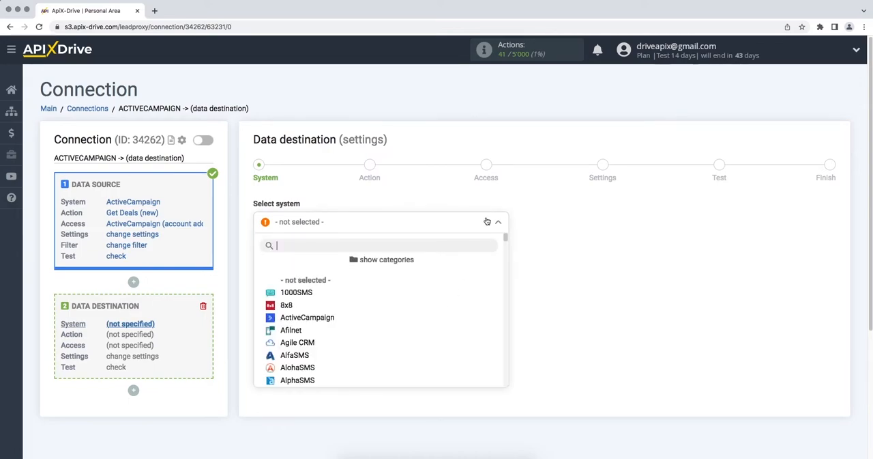
left_click_drag(505, 237, 514, 372)
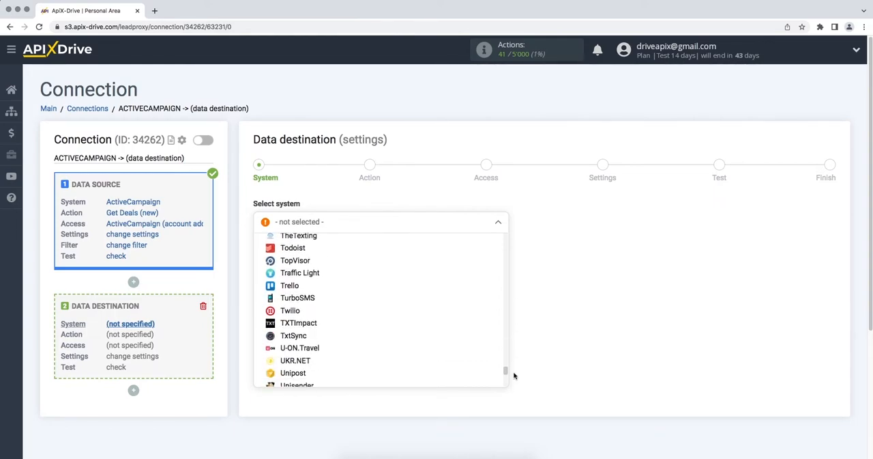
left_click(345, 311)
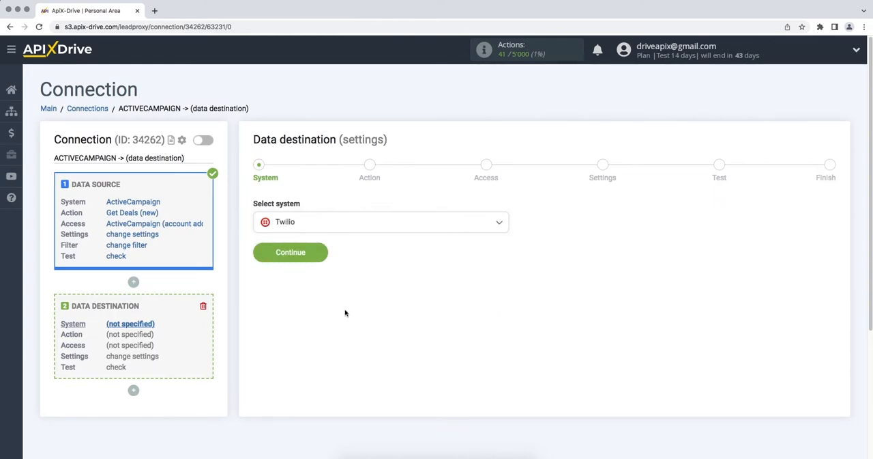
left_click(262, 258)
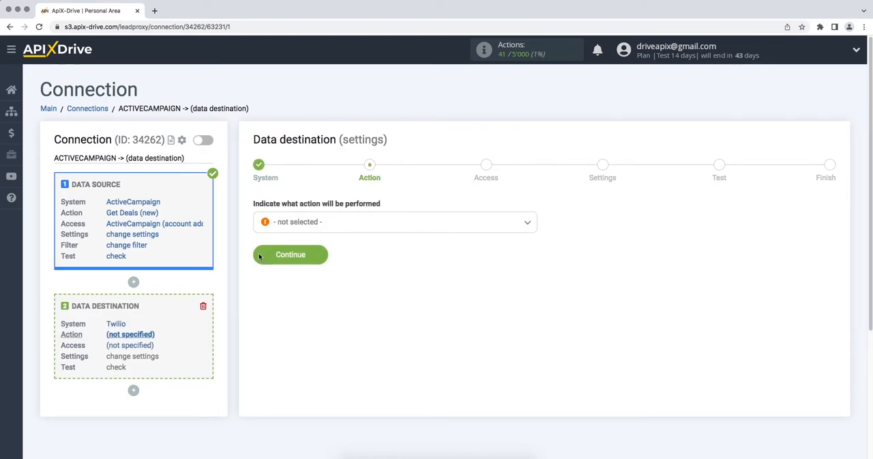
Set the Twilio destination's action to Send SMS and continue to the access stage
left_click(284, 225)
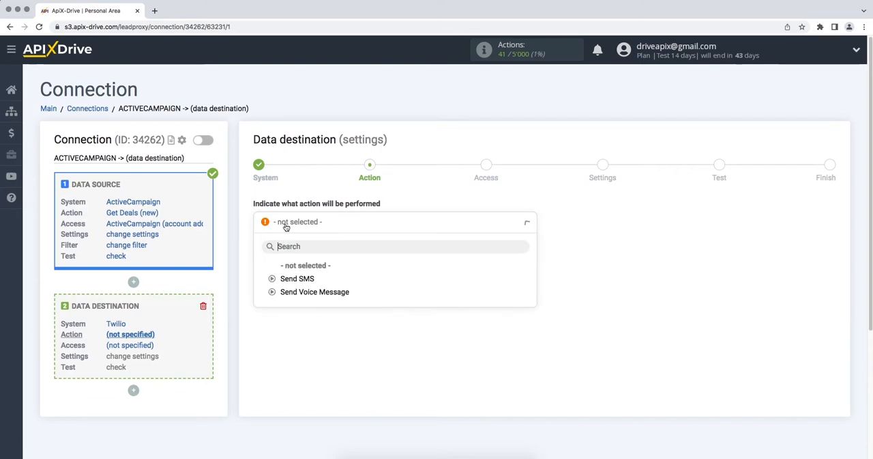
left_click(289, 279)
left_click(262, 260)
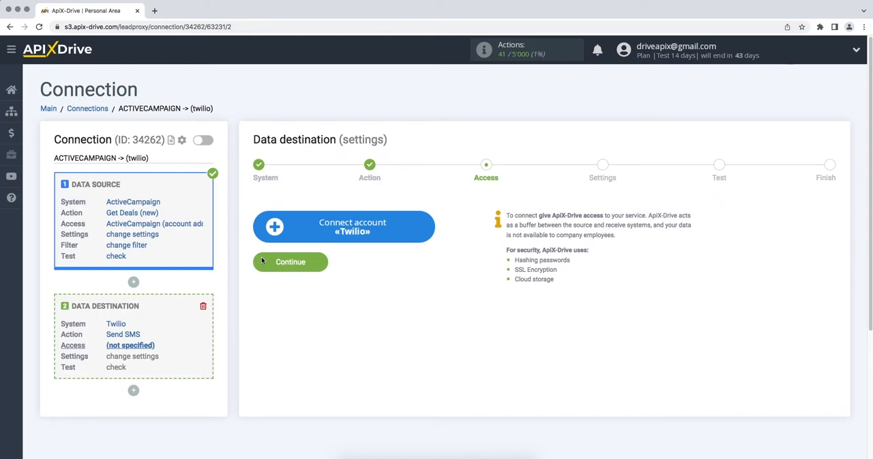
Start connecting a Twilio account, and bring up the live credentials on the Twilio console's API keys & tokens page
left_click(264, 235)
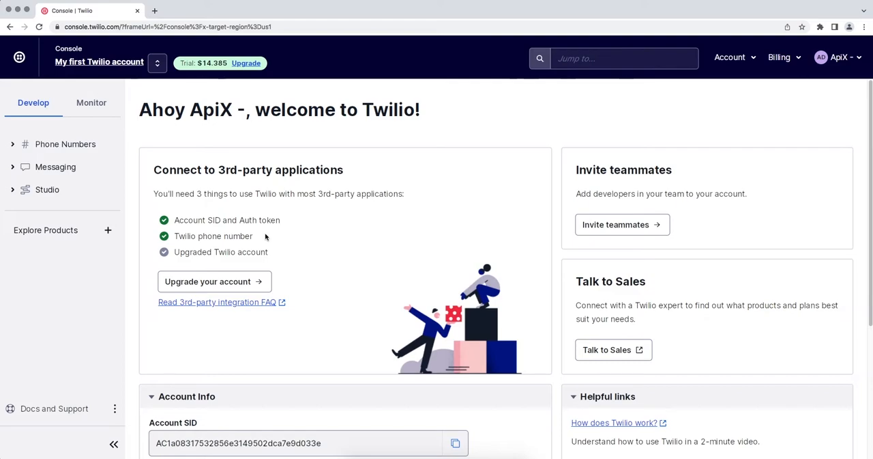
left_click(729, 60)
left_click(734, 237)
scroll(734, 241, "down", 2)
scroll(734, 240, "down", 1)
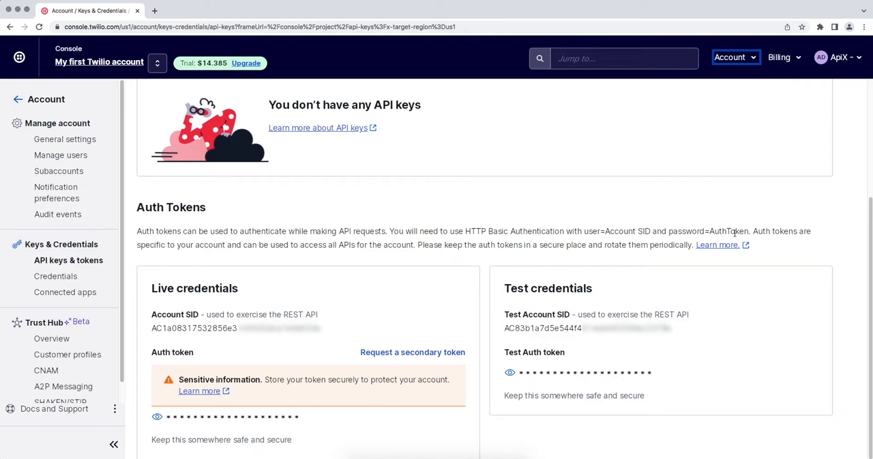
Copy the live Account SID from the Twilio console into the SID field of ApiX-Drive's integration setup
left_click_drag(321, 328, 153, 329)
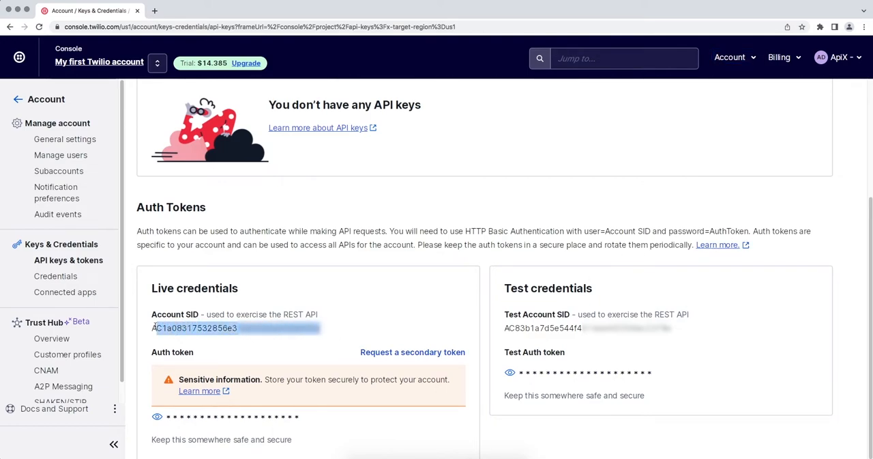
right_click(154, 328)
left_click(164, 345)
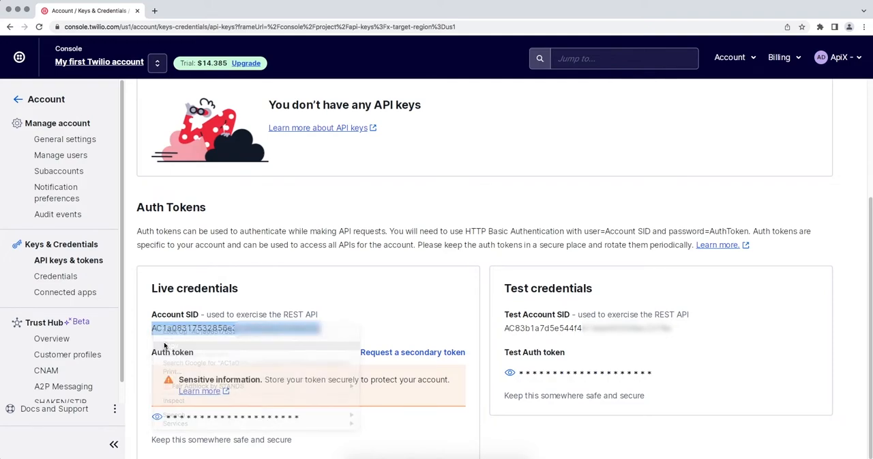
key("super+Tab")
right_click(368, 229)
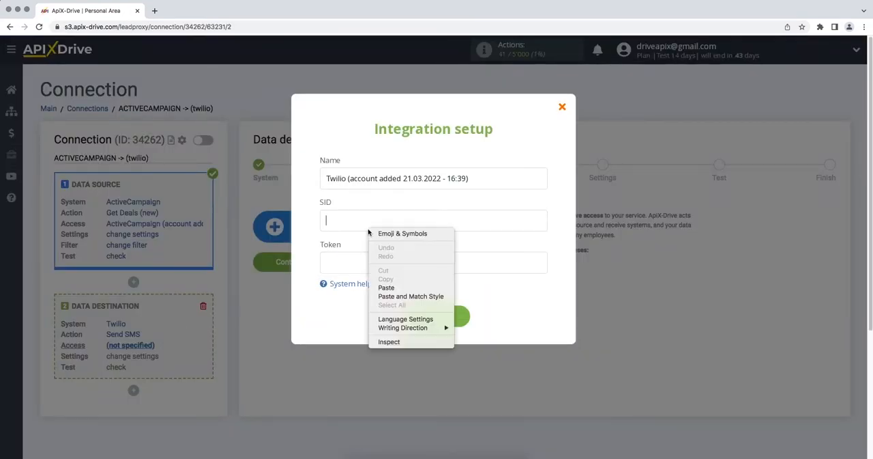
left_click(384, 287)
Copy the live Auth token from the Twilio console into the Token field of ApiX-Drive's integration setup and save the account
key("super+Tab")
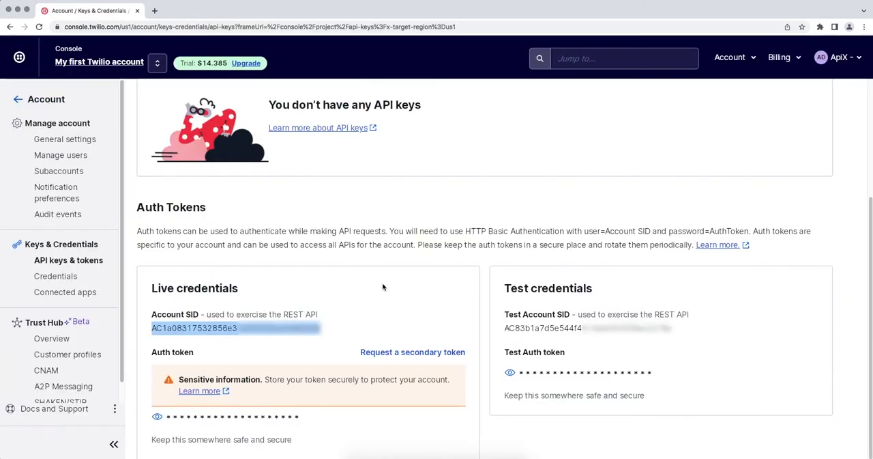
left_click(157, 417)
left_click_drag(164, 416, 314, 427)
right_click(314, 417)
left_click(330, 375)
key("super+Tab")
right_click(374, 267)
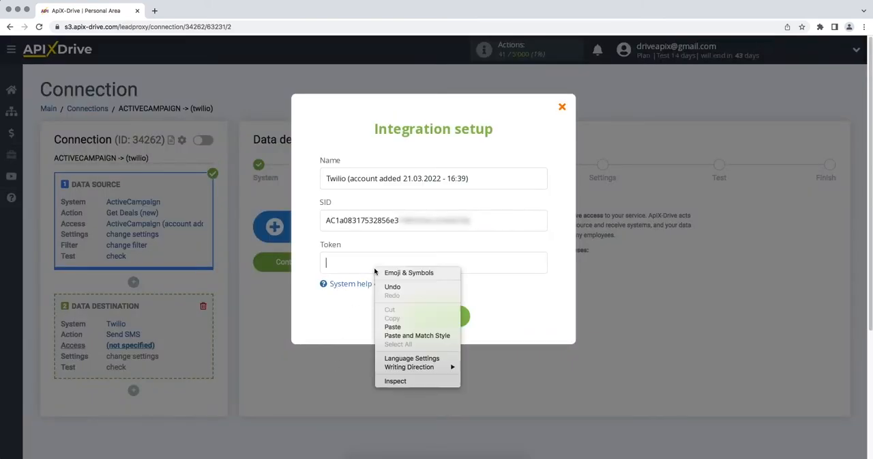
left_click(387, 329)
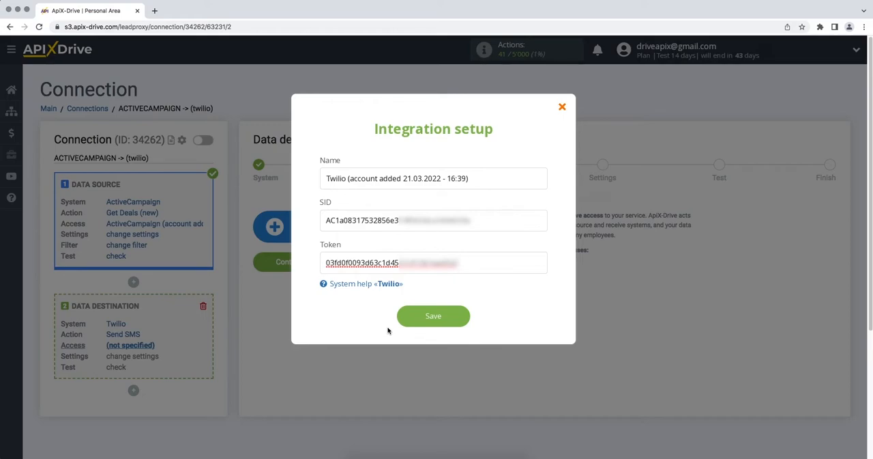
left_click(403, 315)
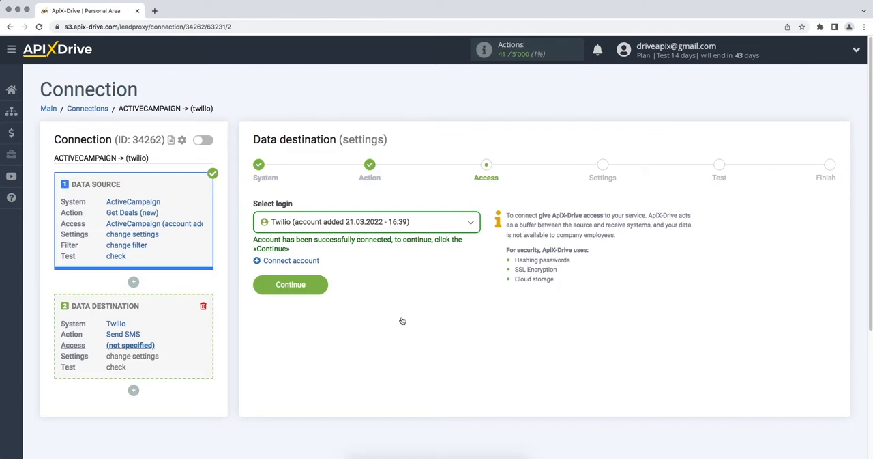
Select the newly connected Twilio account as the login and continue to the destination settings
left_click(417, 224)
left_click(365, 291)
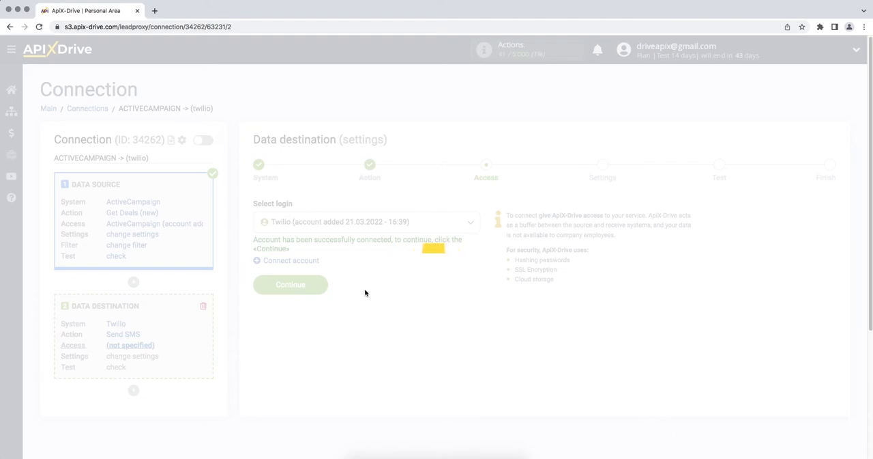
left_click(258, 288)
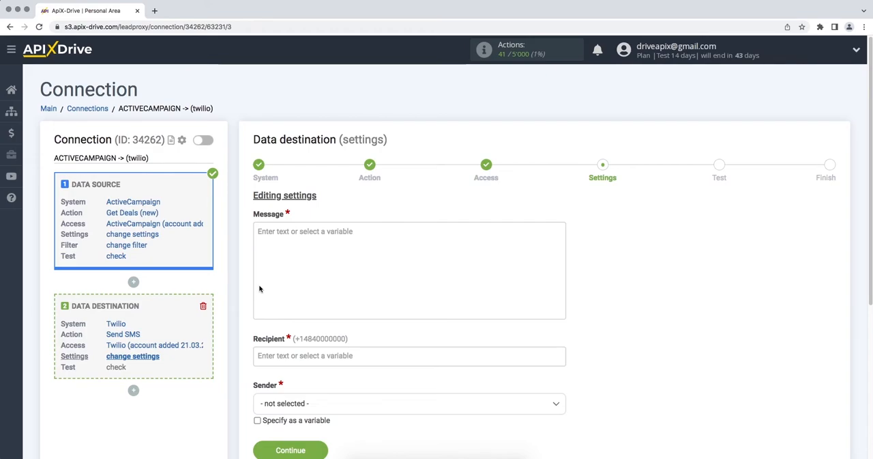
Insert the ActiveCampaign contact's First name and Last name variables into the SMS message
left_click(279, 249)
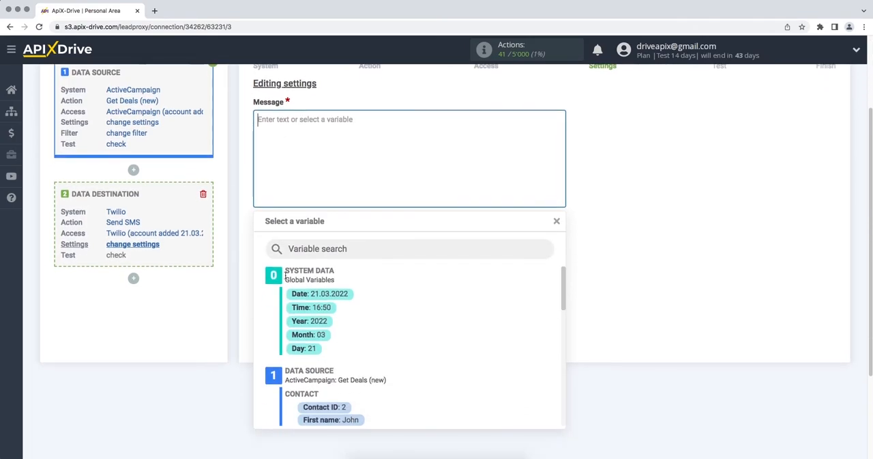
left_click(319, 413)
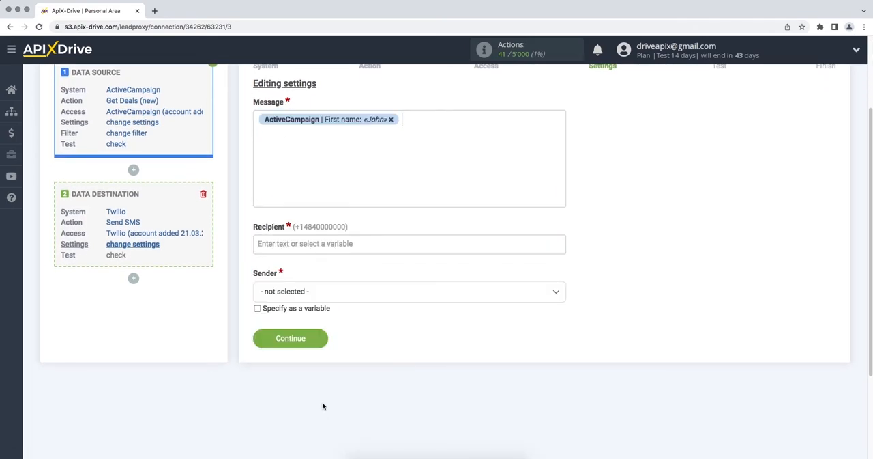
left_click(421, 119)
left_click_drag(565, 288, 565, 323)
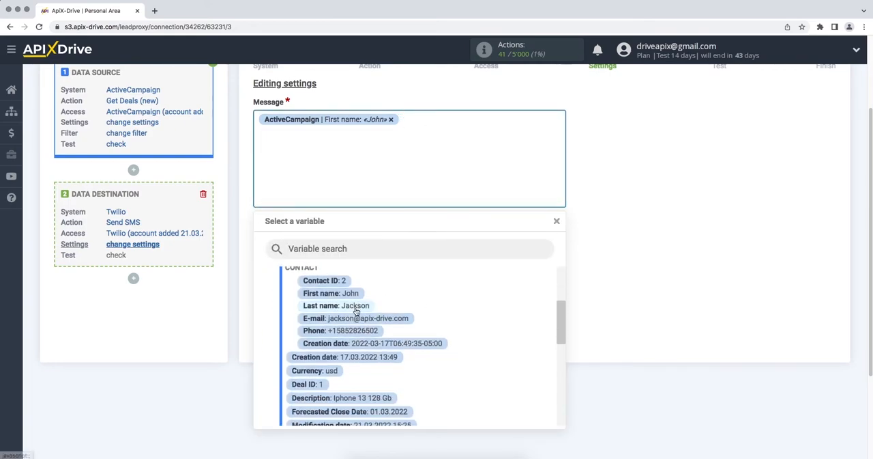
left_click(353, 305)
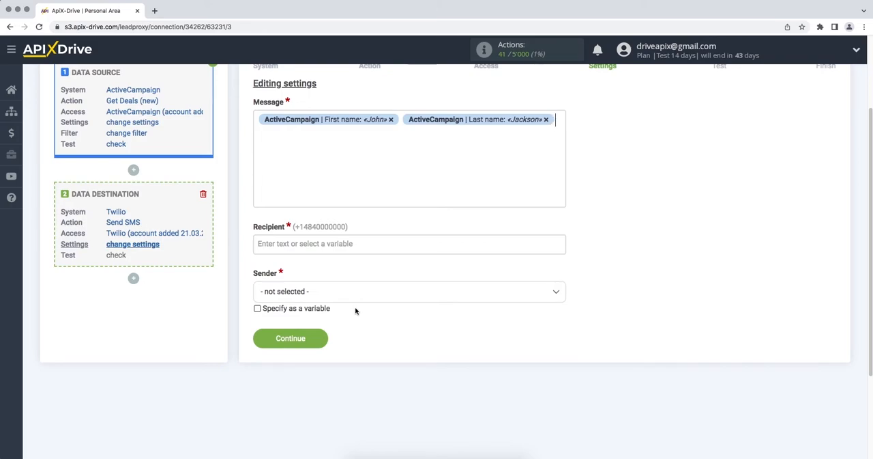
Add "Hello," on its own line before the name variables and put a comma after them, followed by a line break
left_click(266, 140)
type("Hello,")
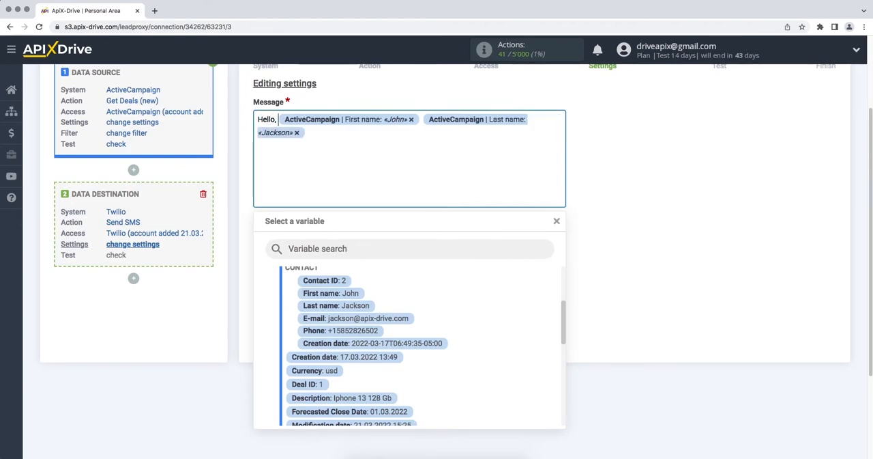
key("Return")
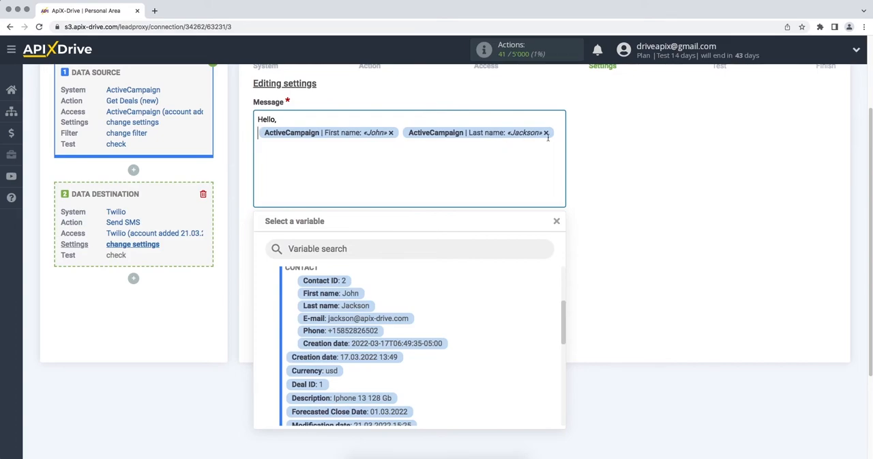
left_click(559, 135)
type(",")
key("Return")
Complete the message with "thank you for your interest in our proposal. We will definitely contact you as soon as possible!"
type("thank you for your interest in our pro")
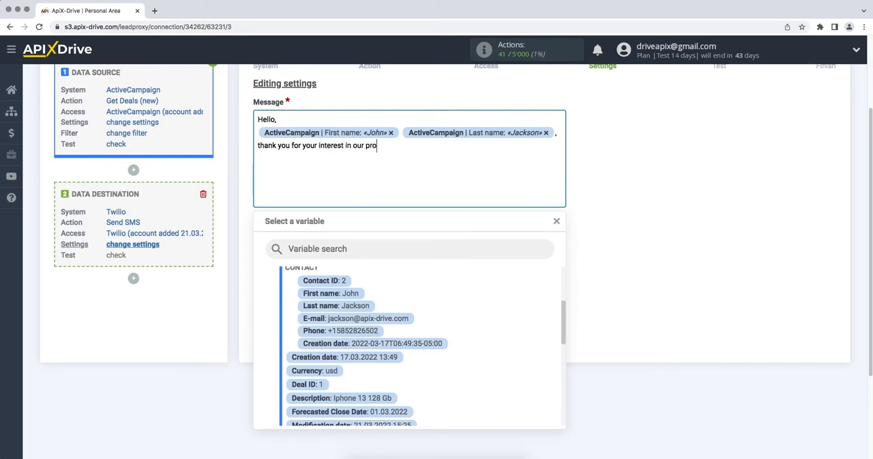
type("posal. We will definitely contac")
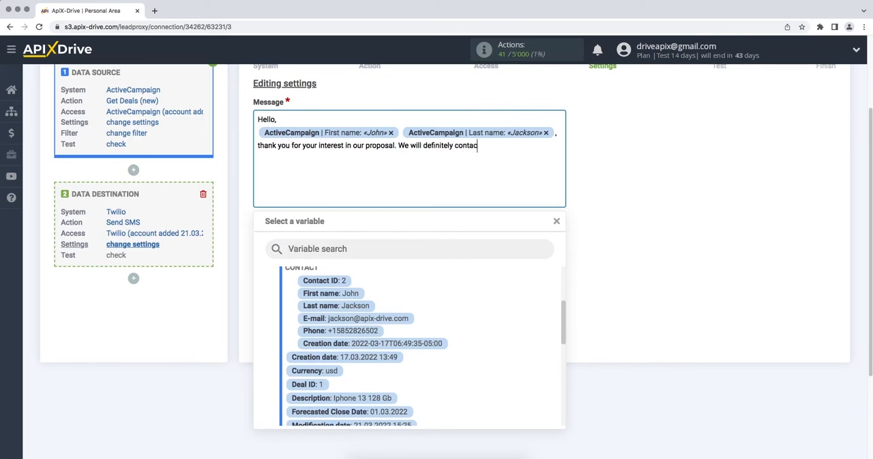
type("t you as soon as possible!")
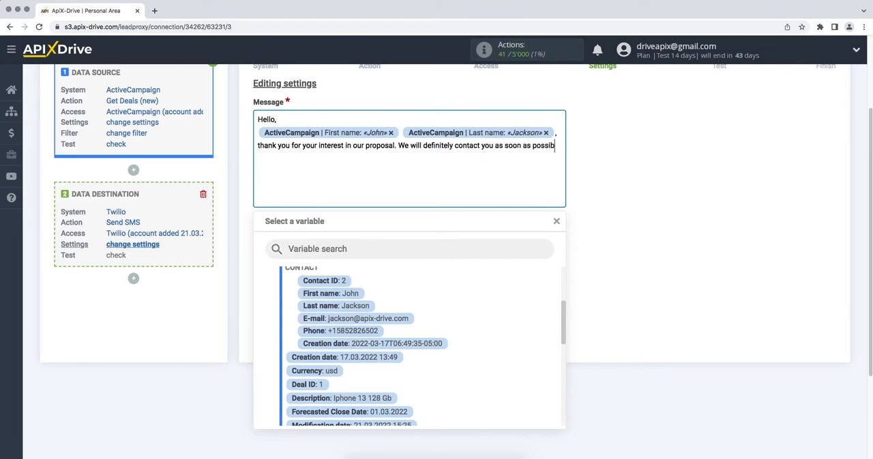
left_click(718, 179)
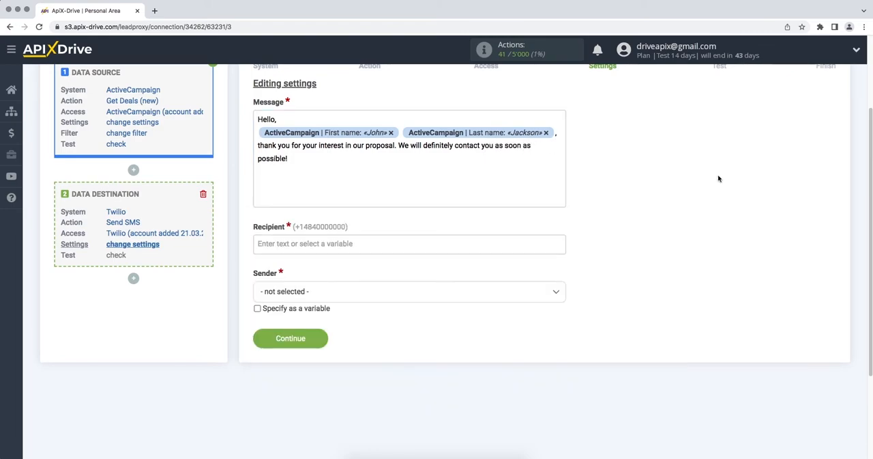
Set the recipient to the ActiveCampaign contact's Phone variable and the sender to the Twilio phone number, and continue to the test stage
left_click(489, 245)
left_click_drag(559, 219, 560, 238)
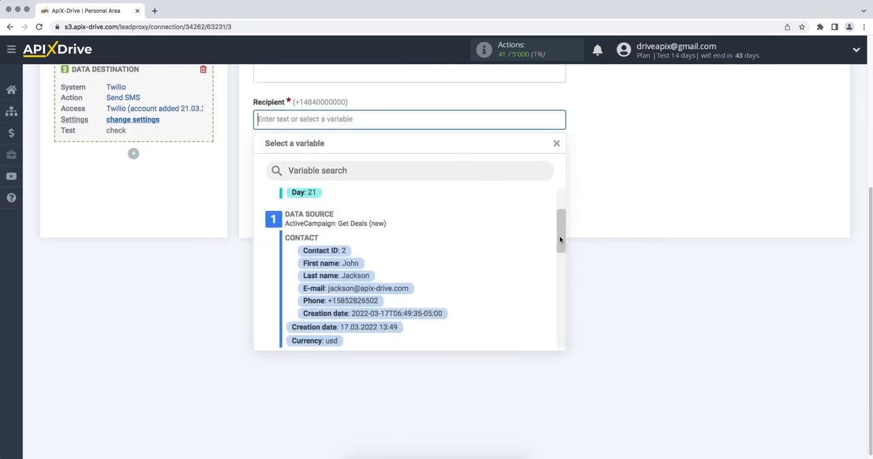
left_click(360, 301)
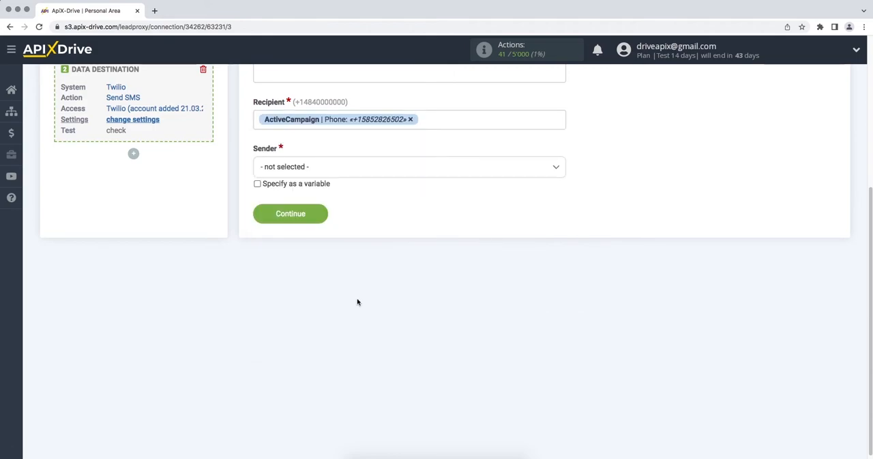
left_click(386, 170)
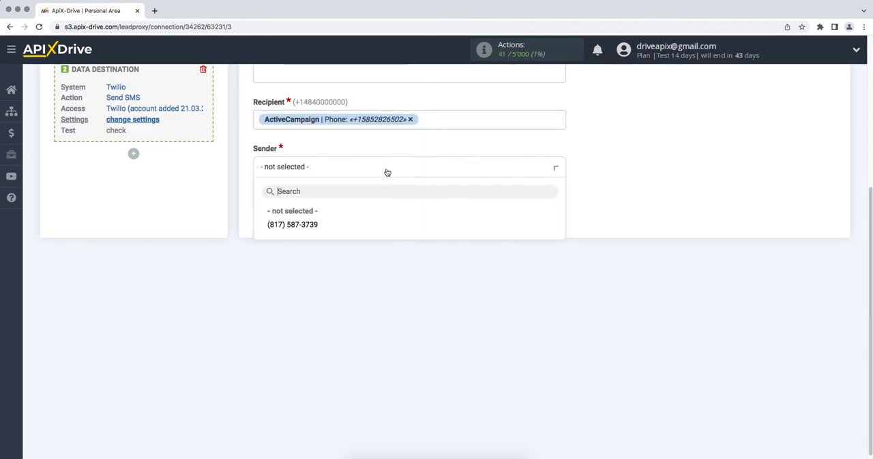
left_click(310, 225)
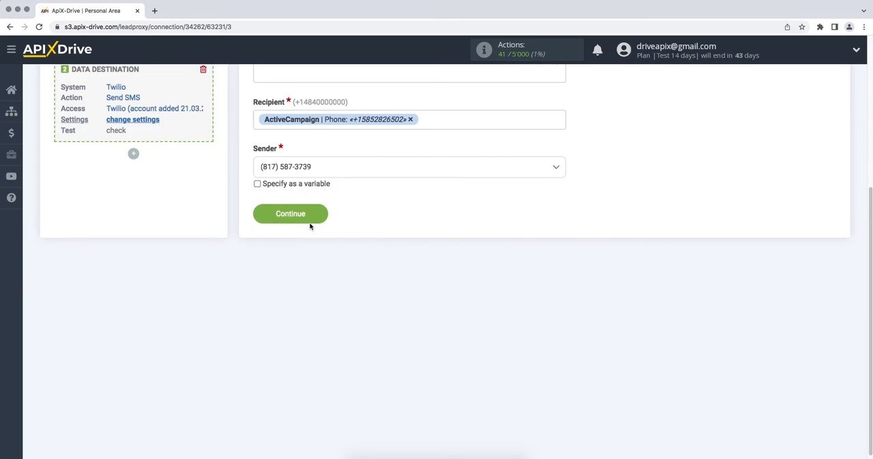
left_click(262, 218)
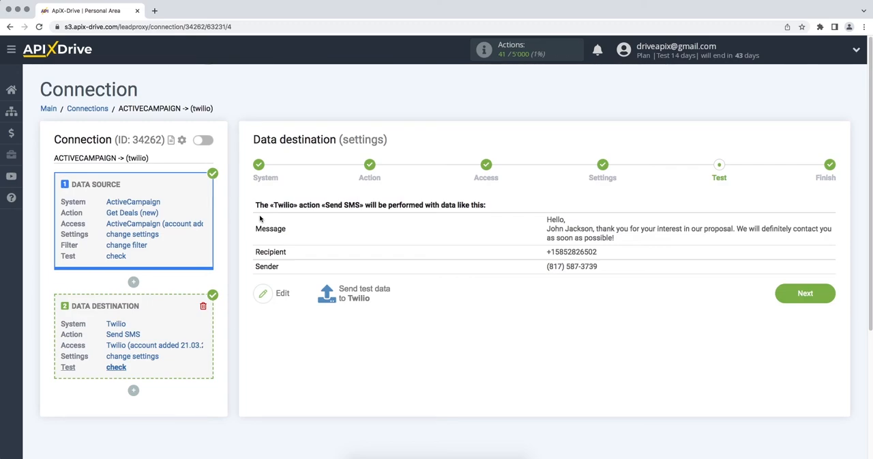
Send the test data to Twilio and open the sent SMS from the Twilio console's recent messages
left_click(338, 295)
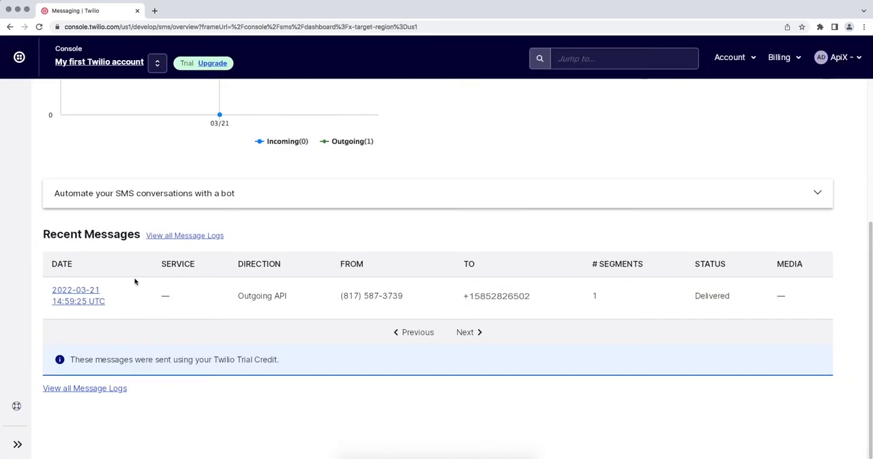
left_click(68, 294)
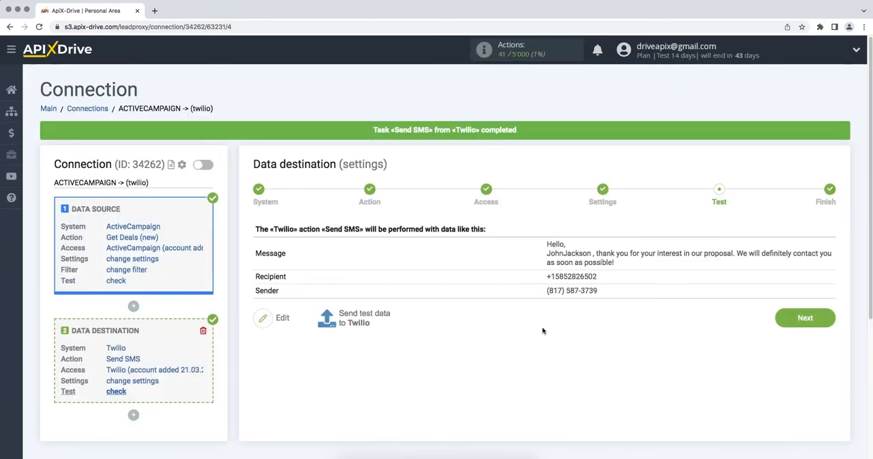
Return to ApiX-Drive, finish the data destination setup and enable auto-update for the connection
left_click(790, 316)
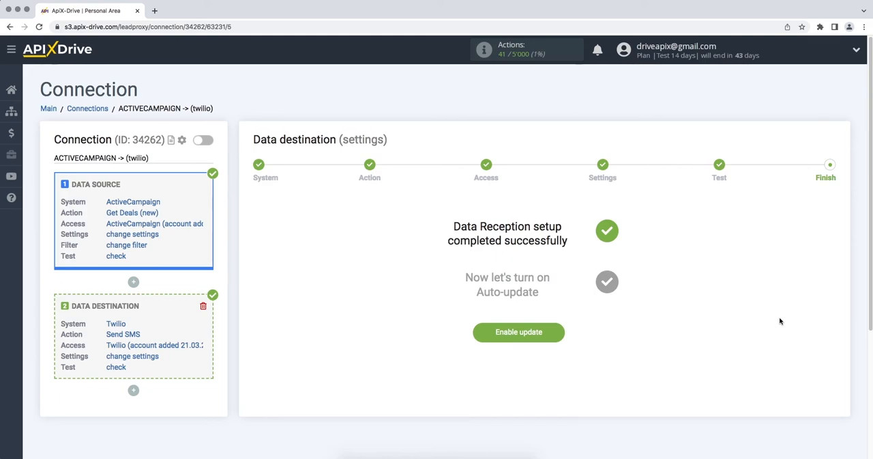
left_click(476, 333)
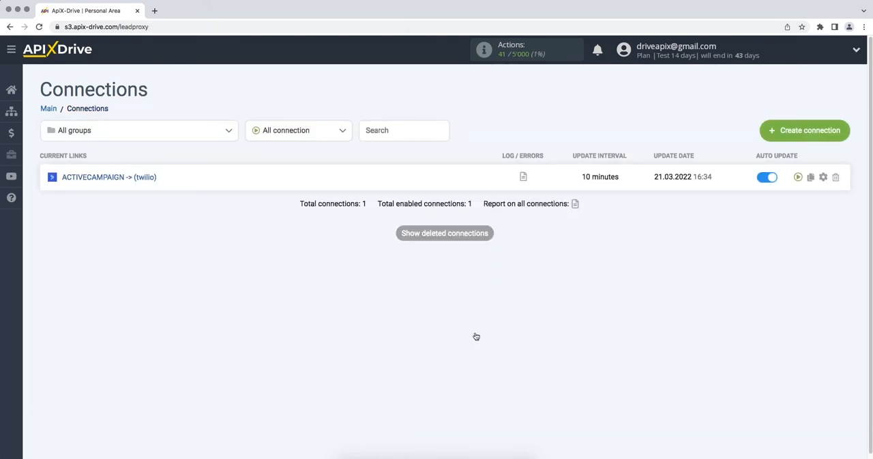
Set the update interval of the ACTIVECAMPAIGN -> (twilio) connection to 5 minutes and save its setup
left_click(823, 177)
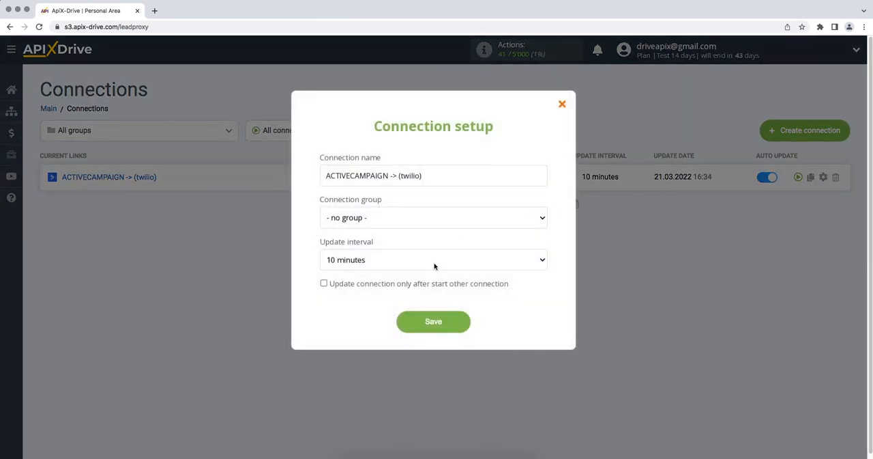
left_click(435, 266)
left_click(434, 251)
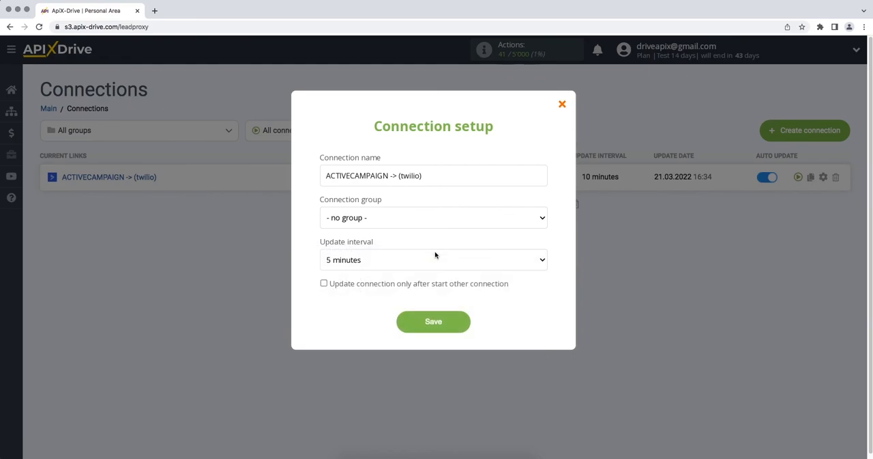
left_click(403, 321)
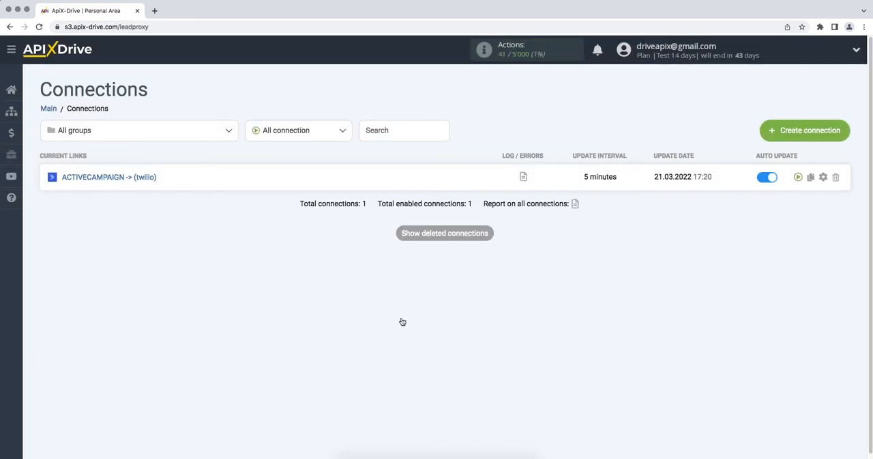